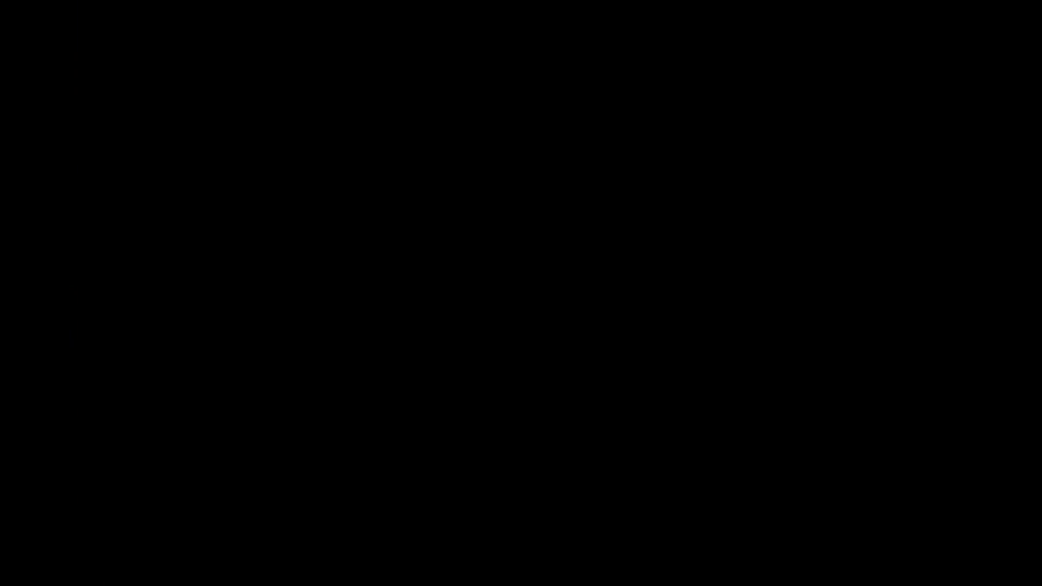
Step: Open Settings at Bluetooth & devices > Printers & scanners, showing the EPSON XP-55 Series
click(685, 569)
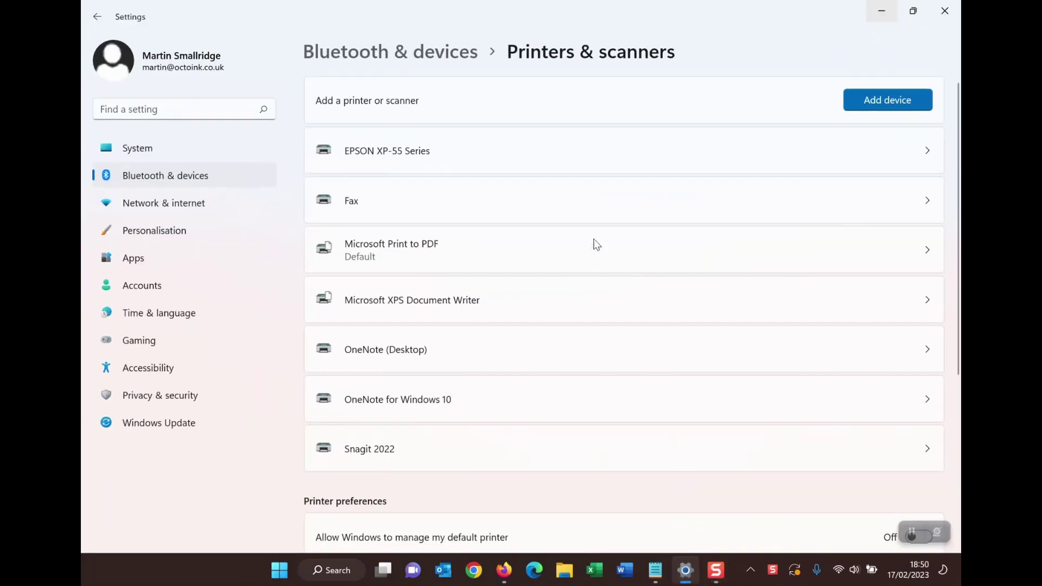
Step: Review the EPSON XP-55 Layout and Paper/Quality preferences, cancel unchanged, and minimise Settings
click(458, 157)
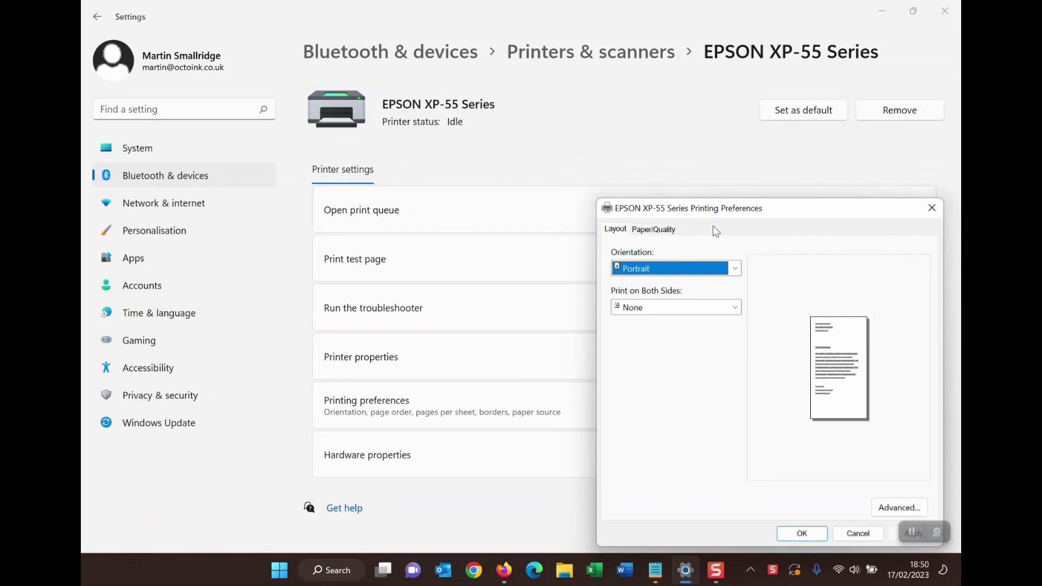
drag(680, 203, 522, 204)
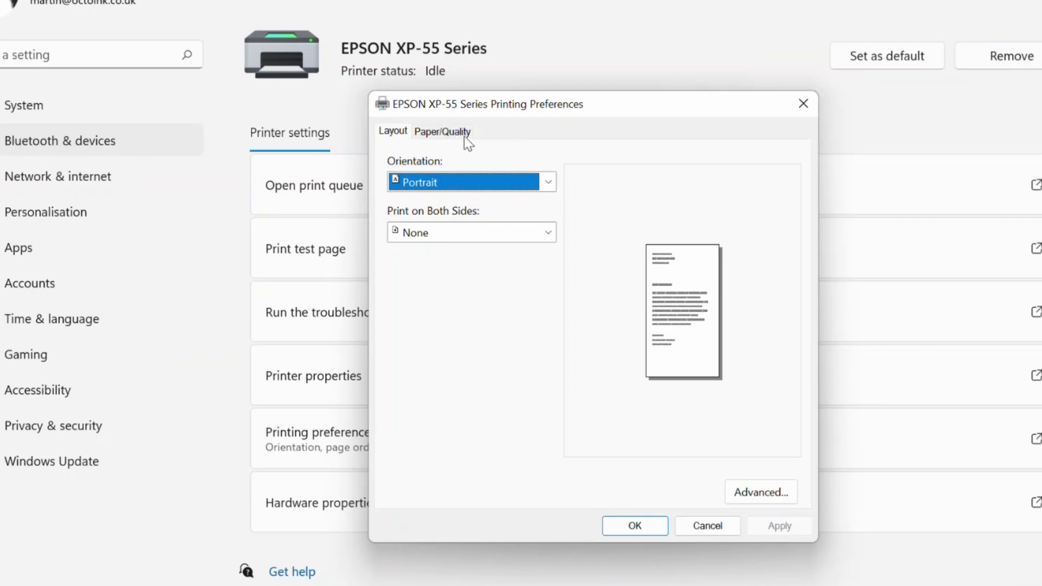
click(456, 134)
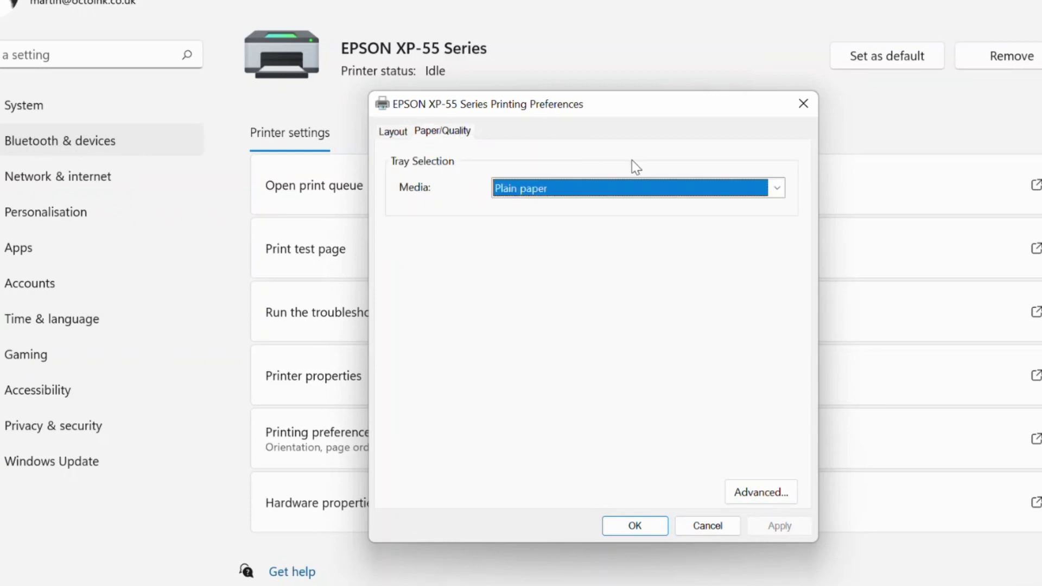
click(393, 133)
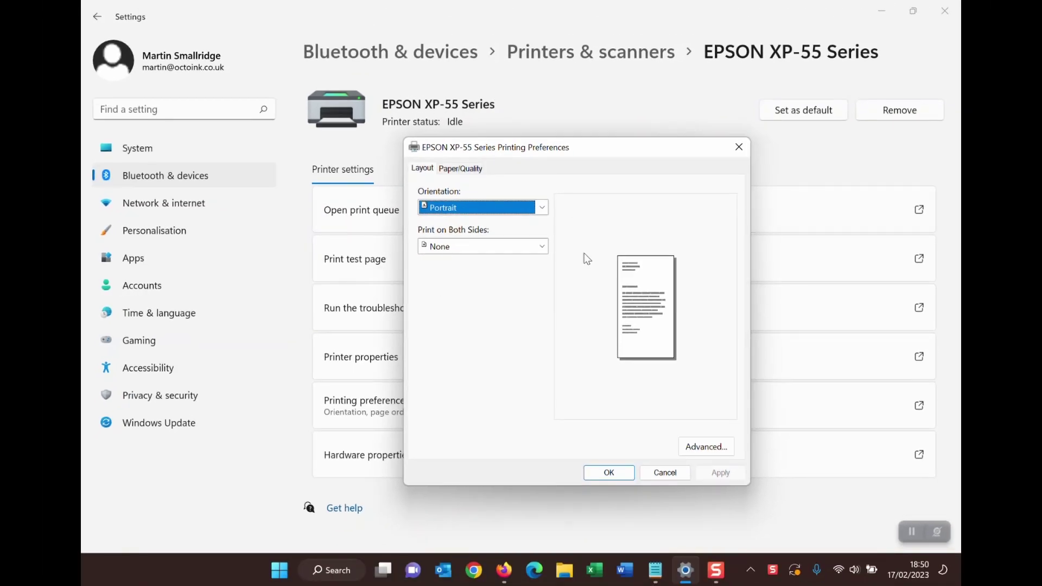
click(671, 475)
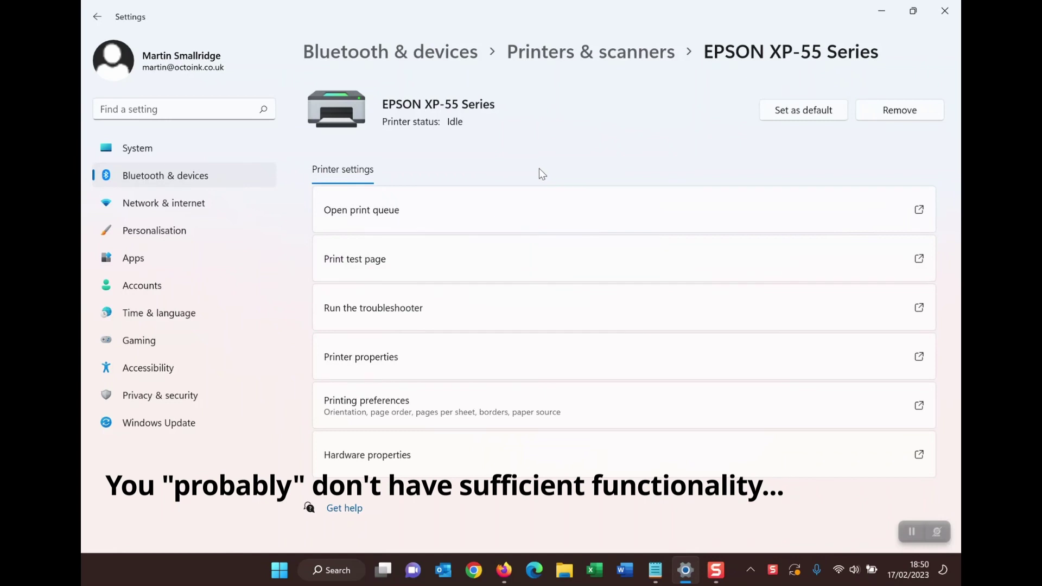
click(882, 12)
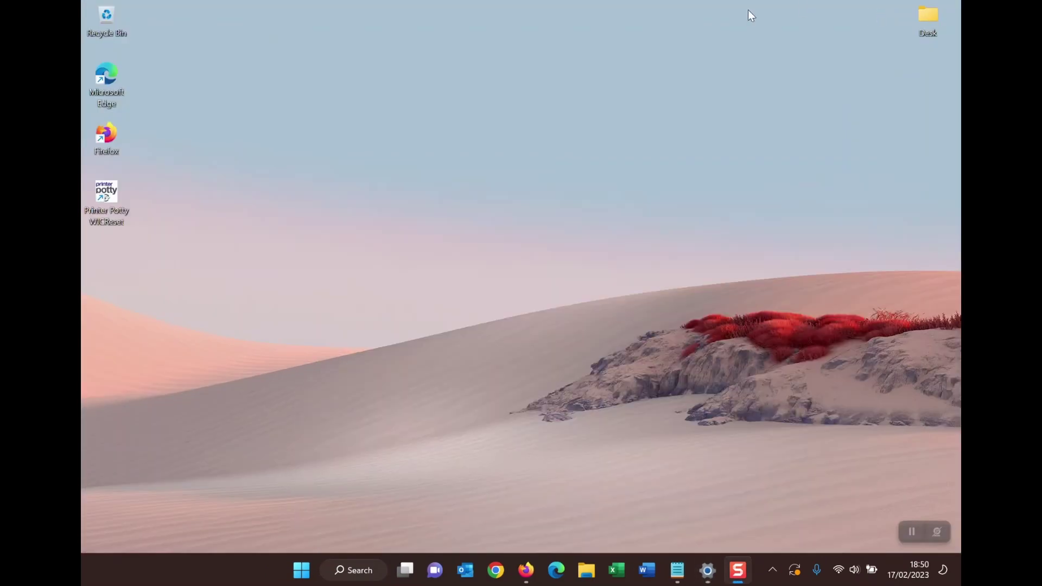
Step: Launch WICReset, close the assistant, and try reading the Epson XP-55 waste counters
double_click(106, 202)
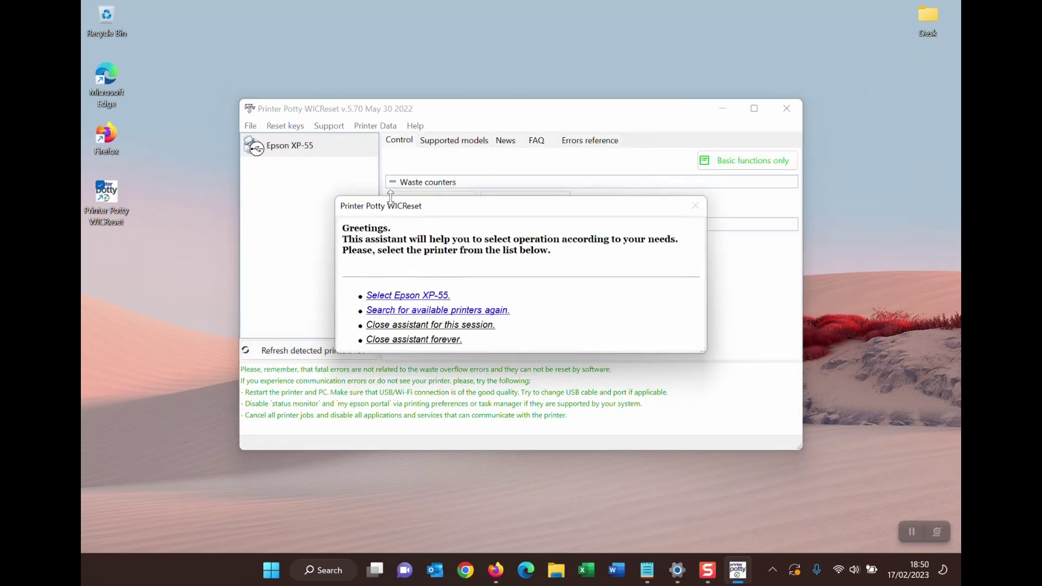
click(439, 324)
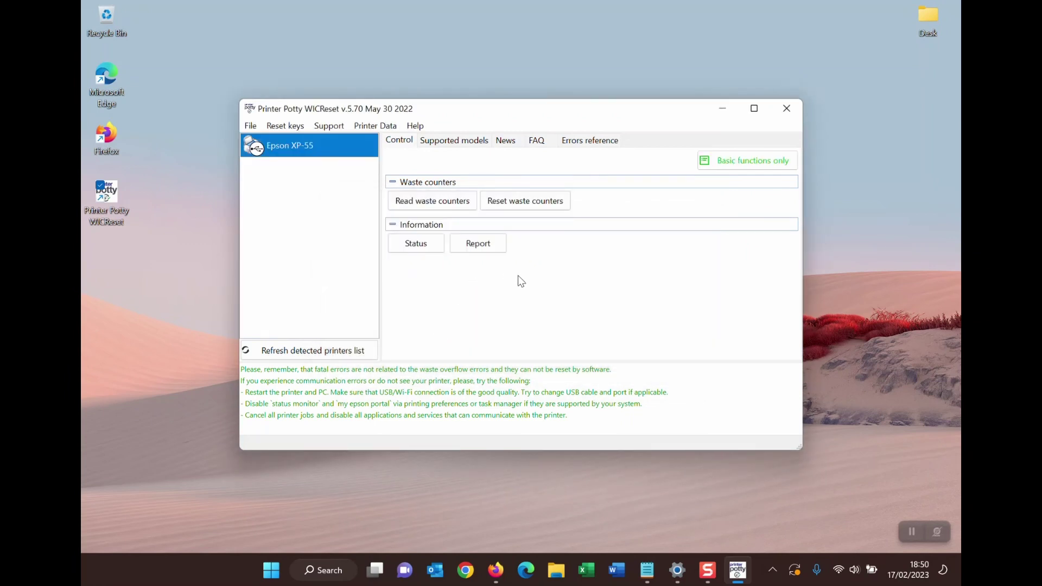
click(422, 203)
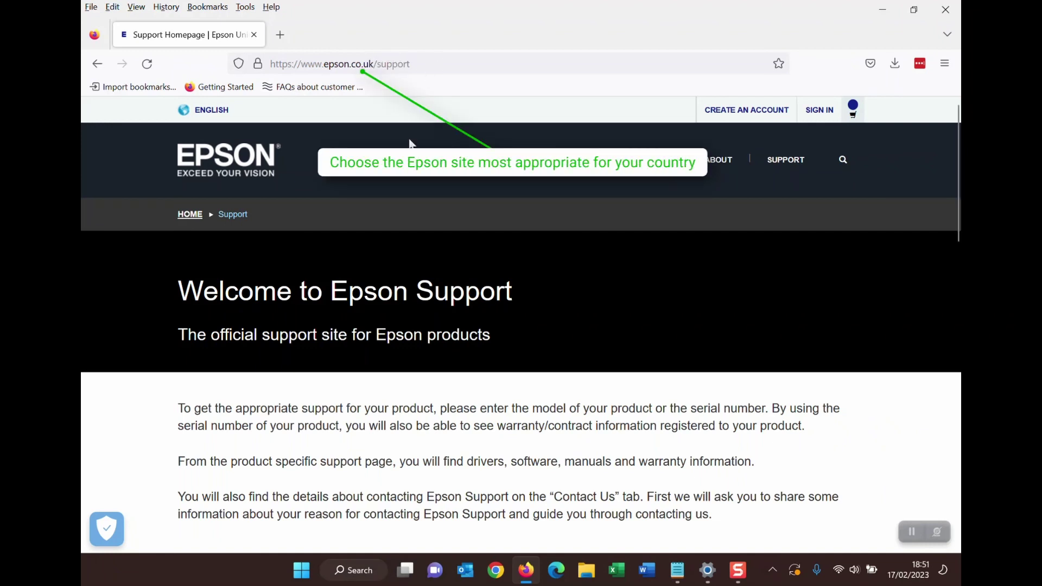
Step: Search Epson Support for 'xp-55' and open the Epson Expression Photo XP-55 page
scroll(521, 326, down, 3)
scroll(353, 337, down, 1)
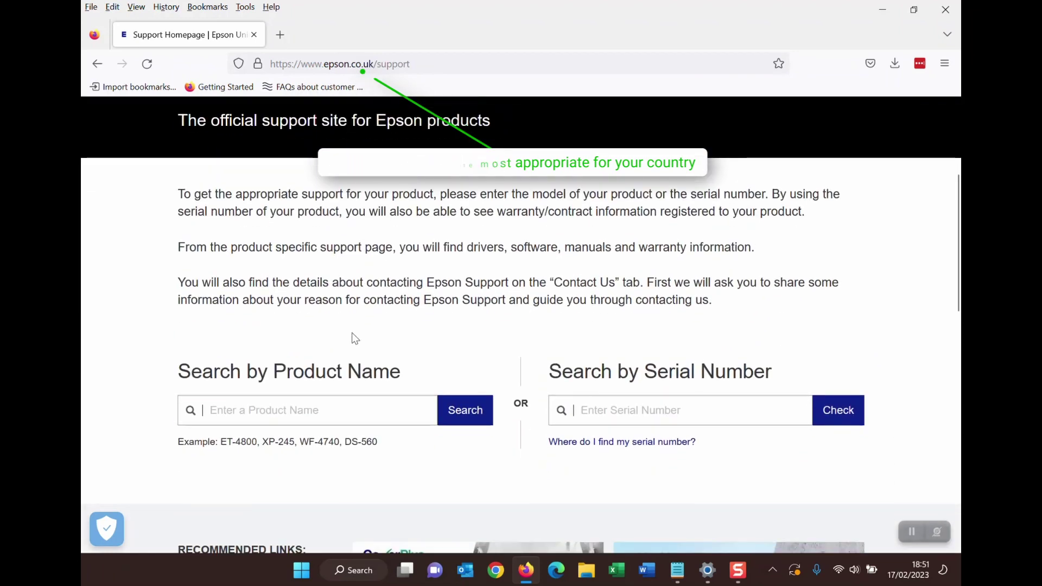
click(338, 401)
text(xp-55)
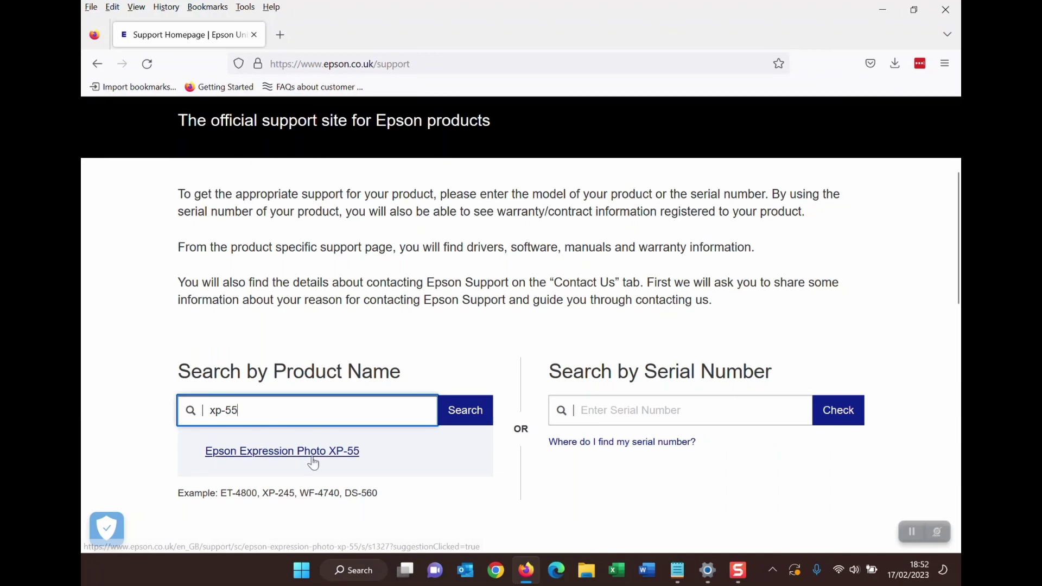
click(314, 460)
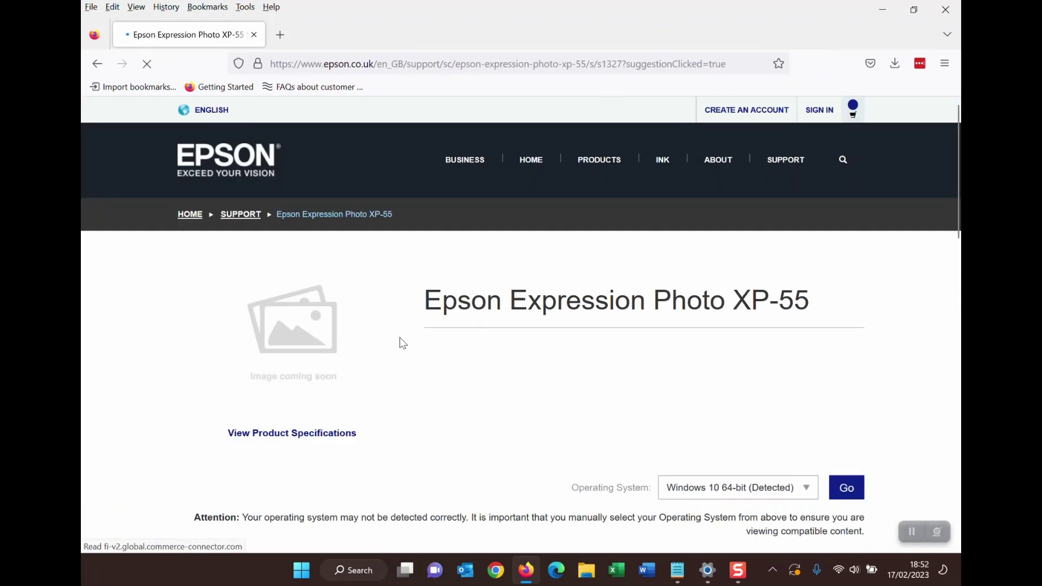
Step: Download the Driver (v2.22) installer epson602671eu.exe and run it
scroll(400, 337, down, 5)
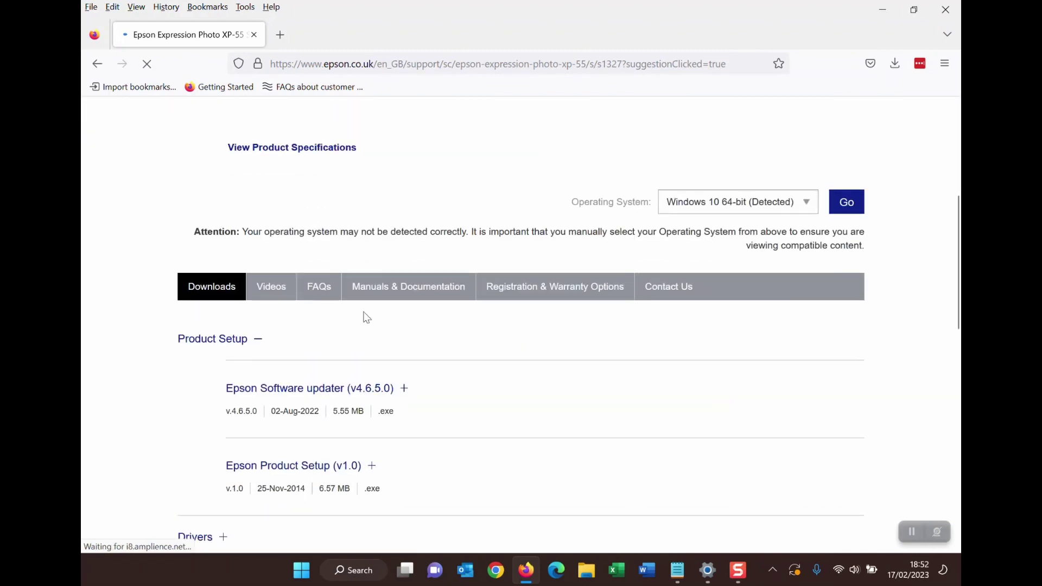
scroll(226, 316, down, 6)
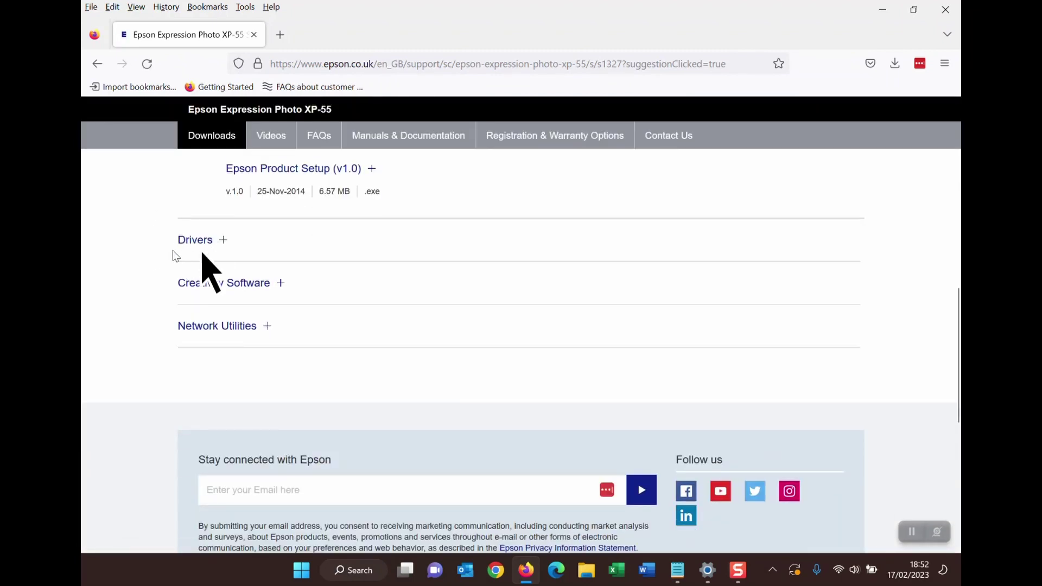
click(223, 241)
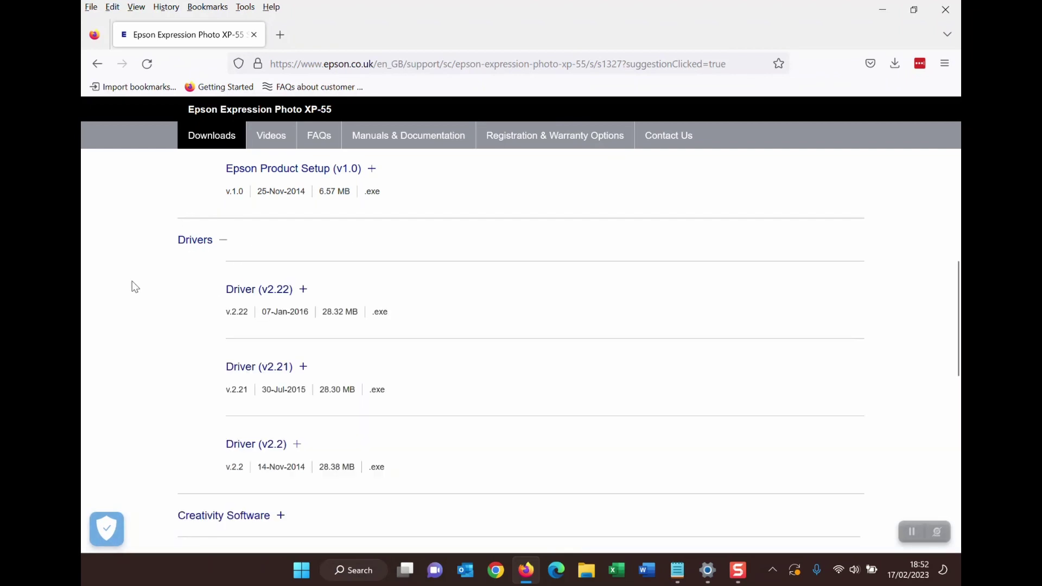
scroll(135, 287, down, 3)
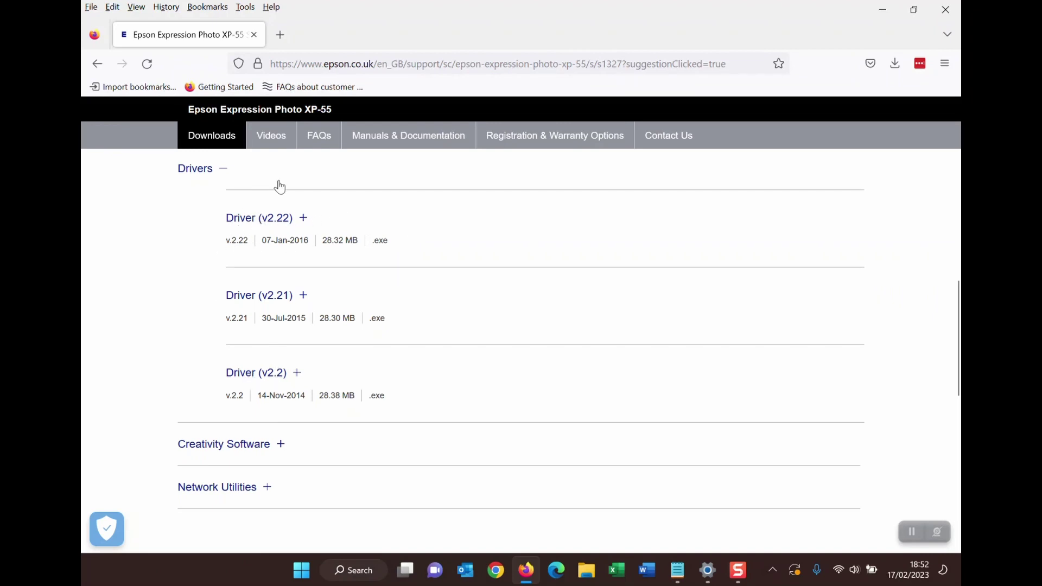
scroll(277, 272, up, 5)
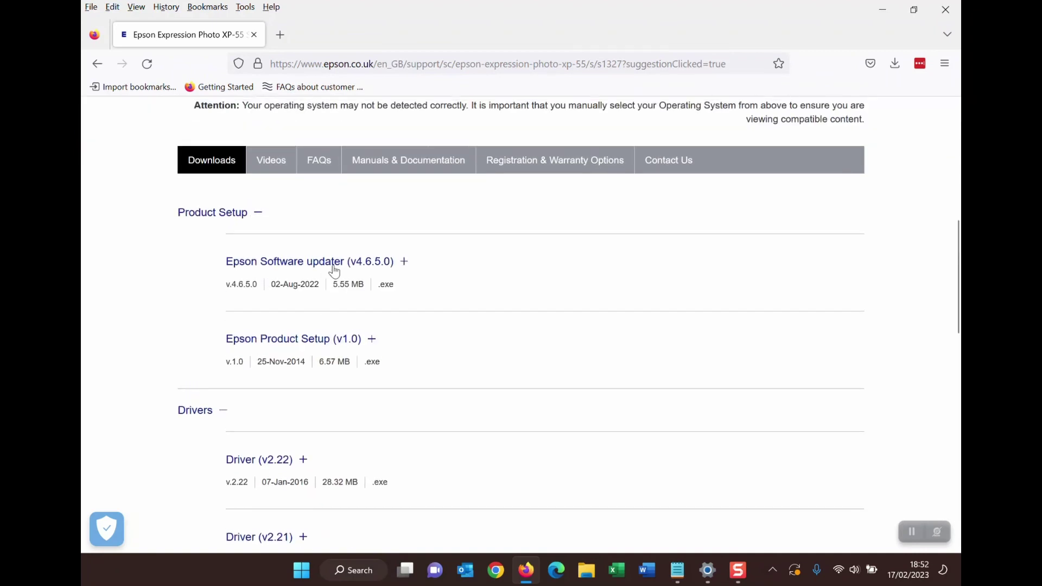
scroll(260, 309, down, 3)
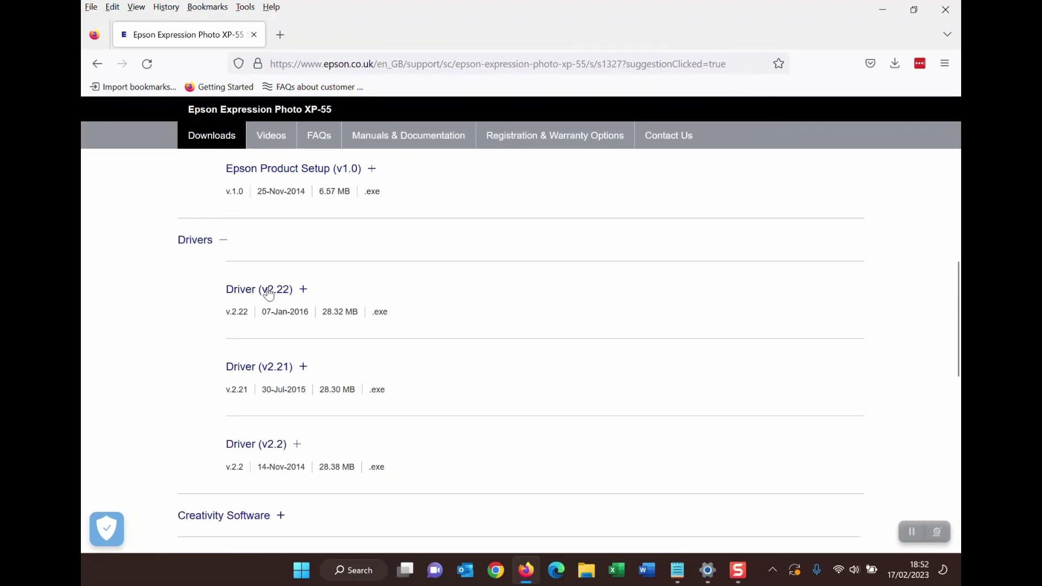
click(268, 291)
click(278, 351)
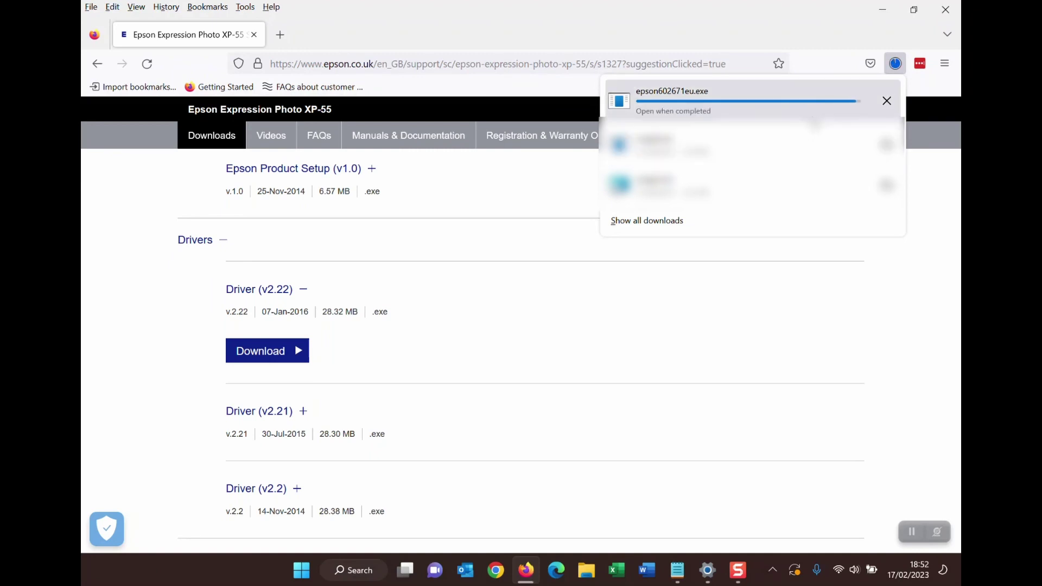
click(708, 96)
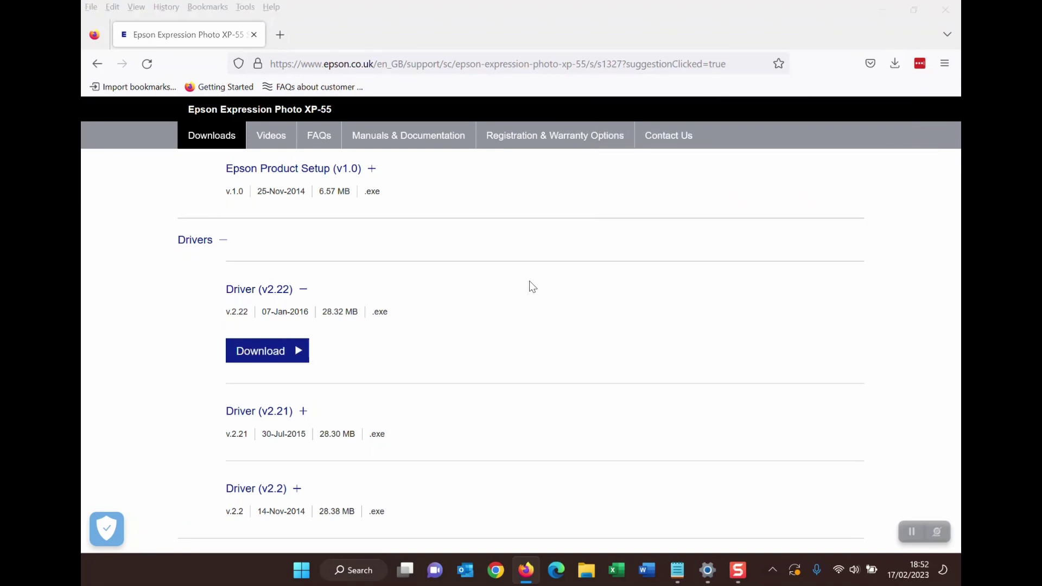
Step: Allow the Epson setup and choose EPSON XP-55 Series without setting it as default printer
click(883, 9)
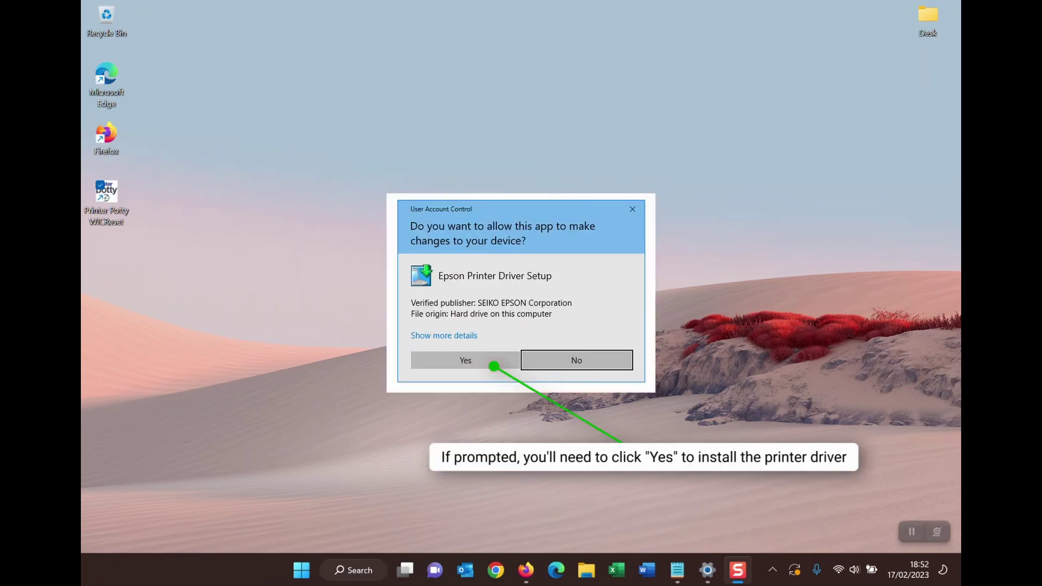
click(465, 361)
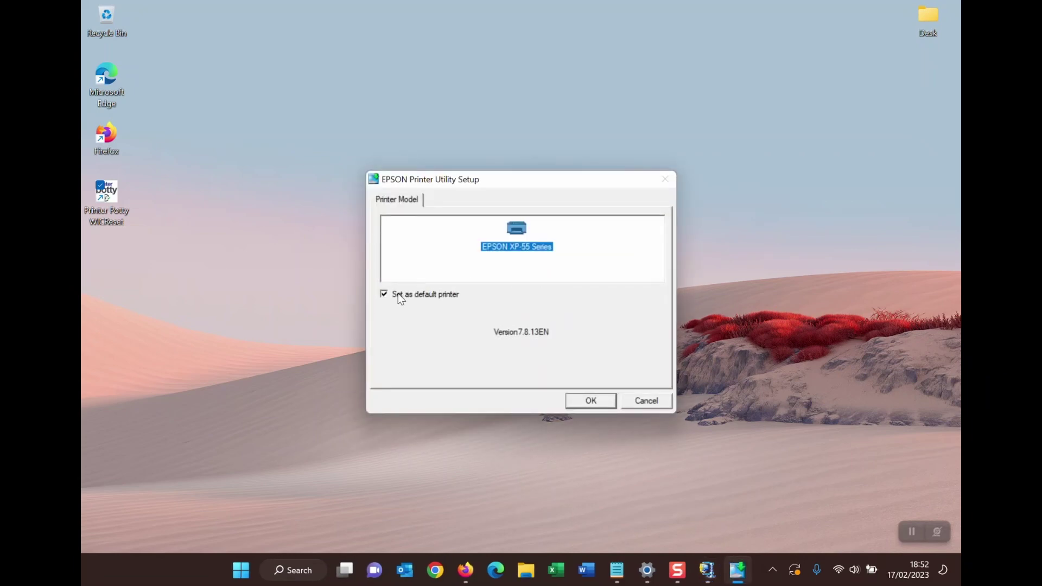
click(385, 296)
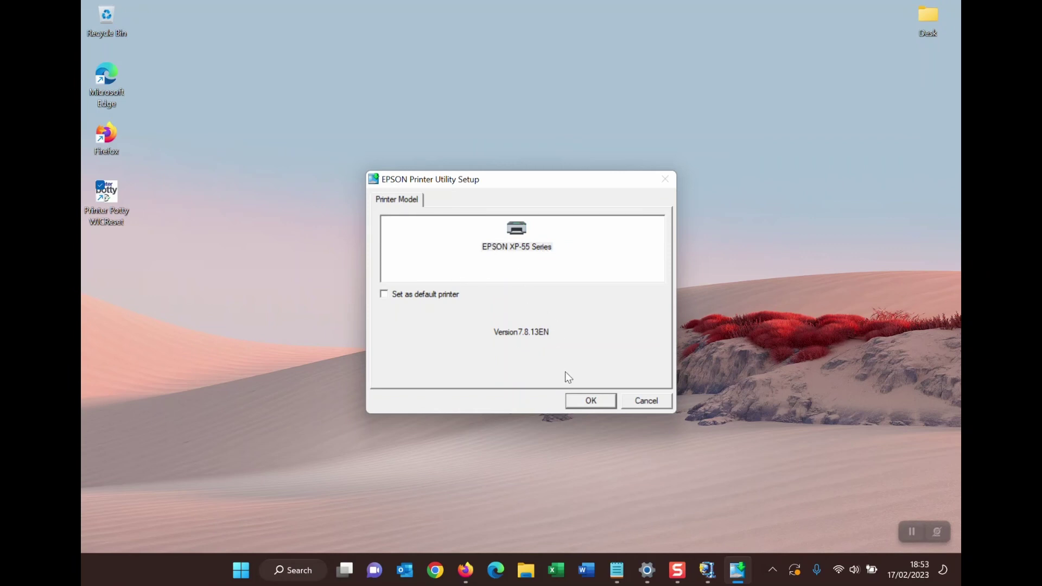
click(536, 247)
click(584, 400)
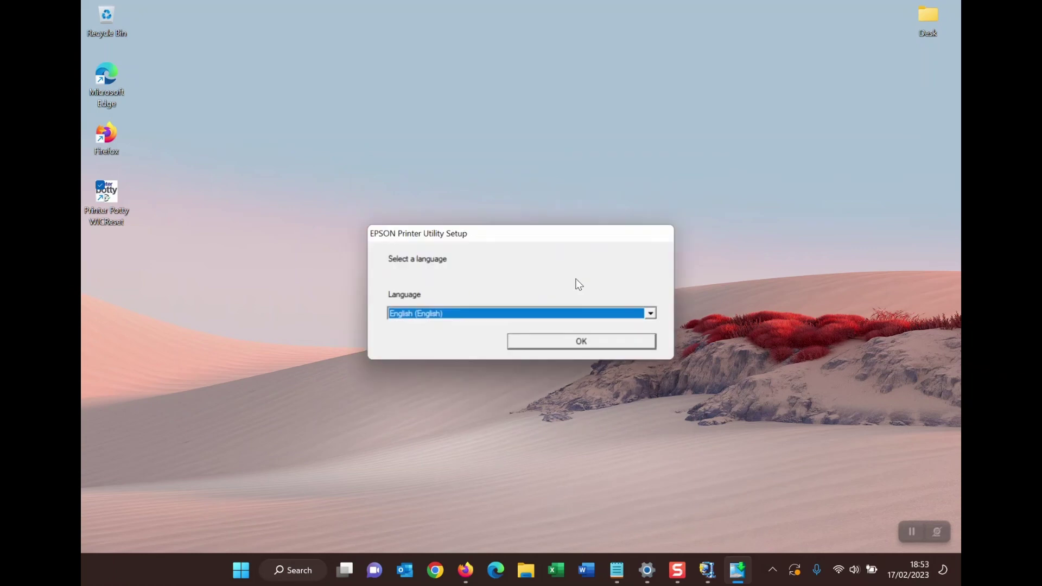
Step: Confirm English, agree to the licence, and dismiss the installation success message
click(582, 342)
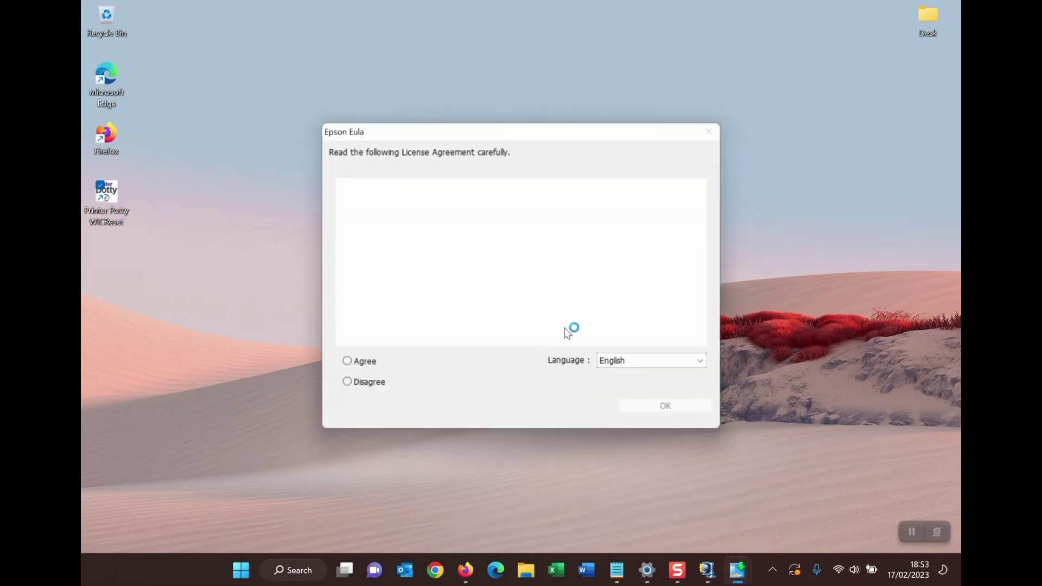
click(360, 362)
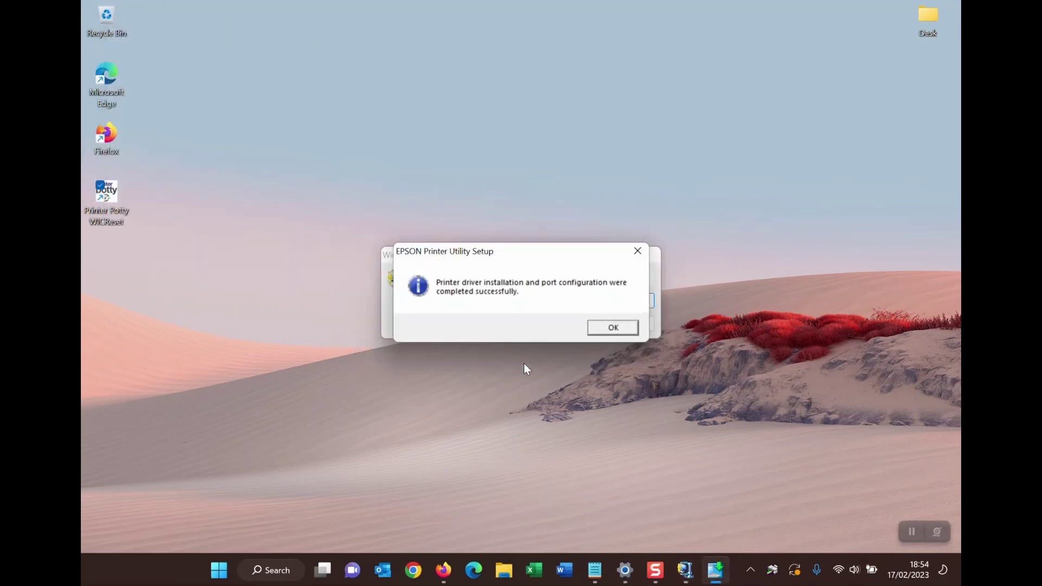
click(602, 328)
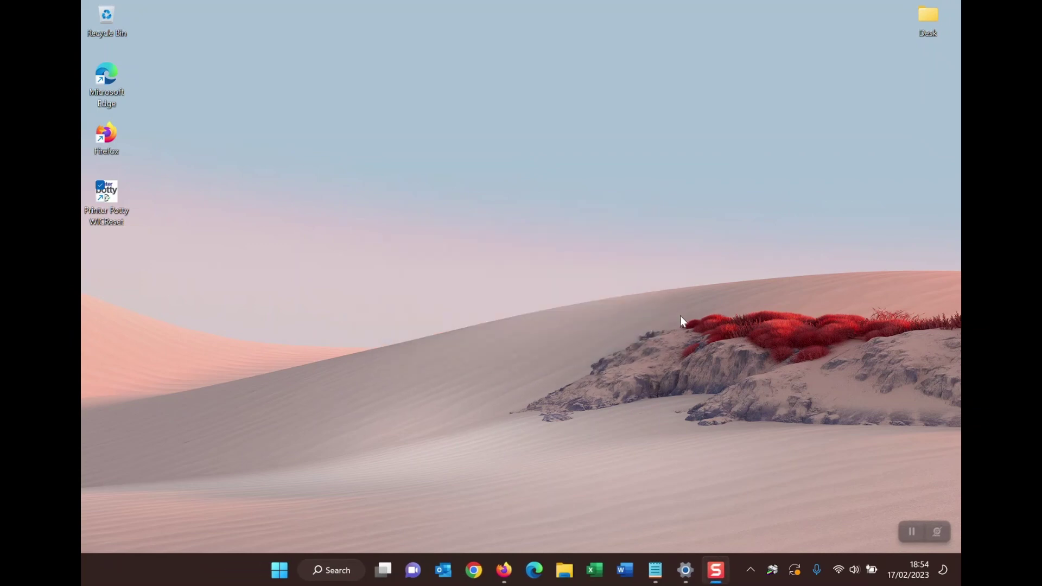
Step: Open EPSON XP-55 Series printing preferences and show the Maintenance tab with driver Version 2.22.00
click(686, 570)
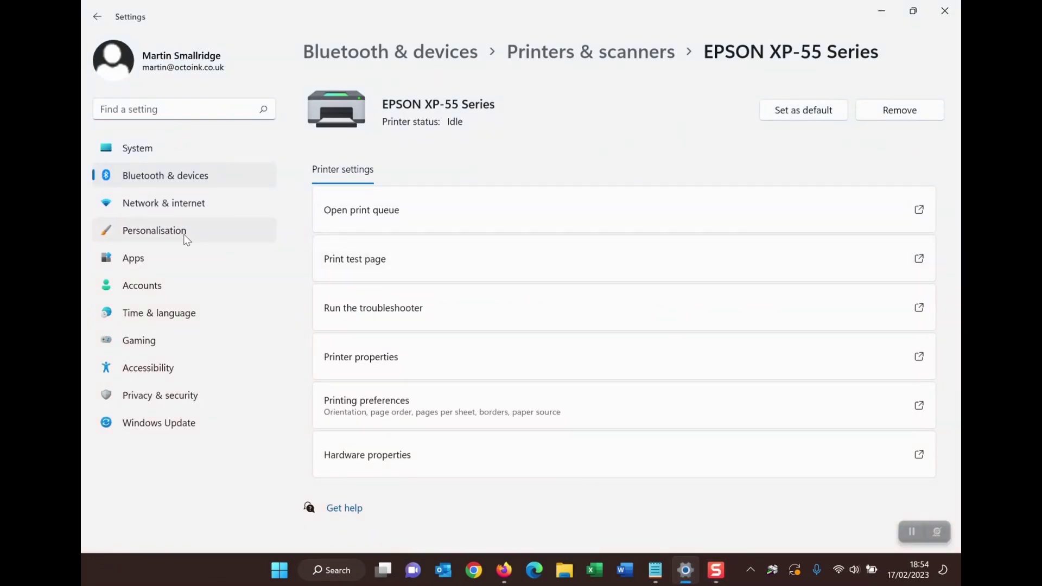
click(173, 178)
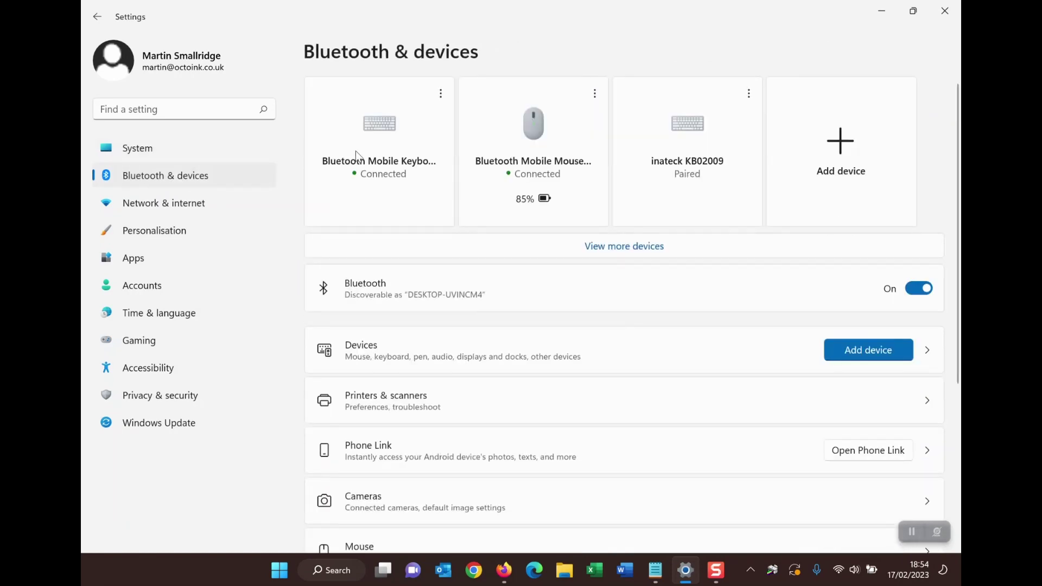
click(383, 392)
click(702, 162)
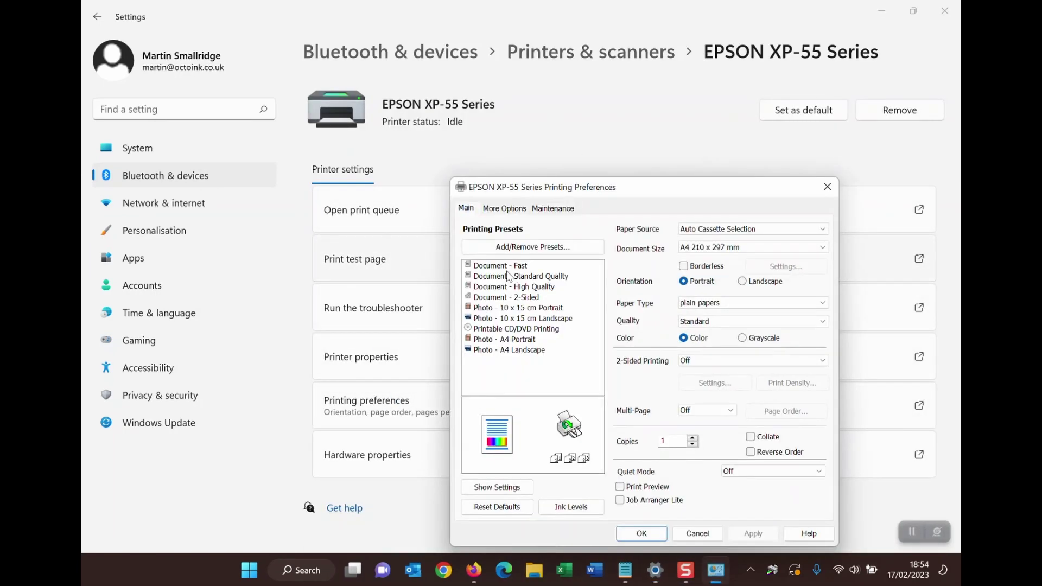
drag(604, 194, 455, 114)
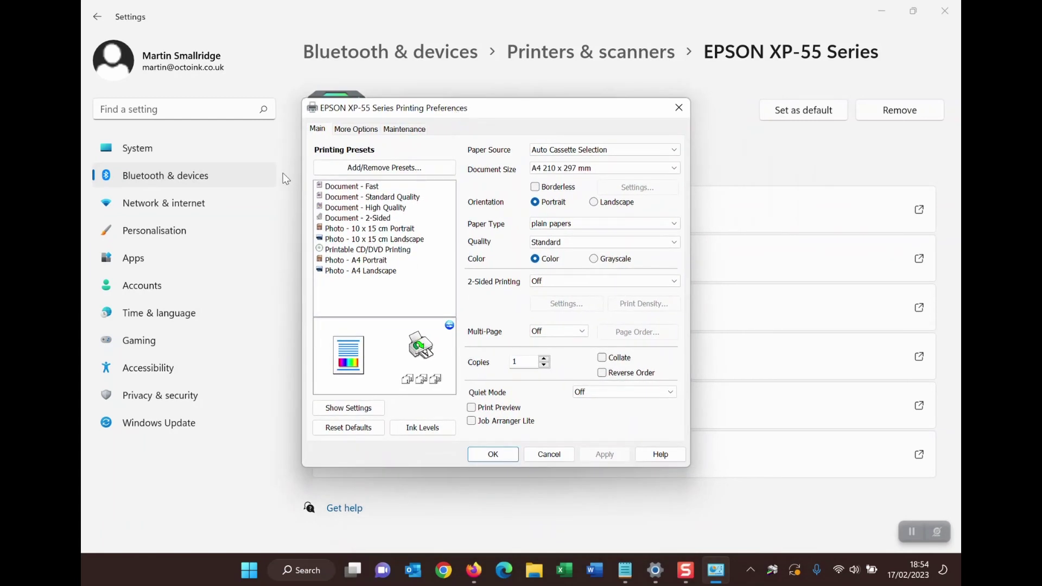
click(404, 129)
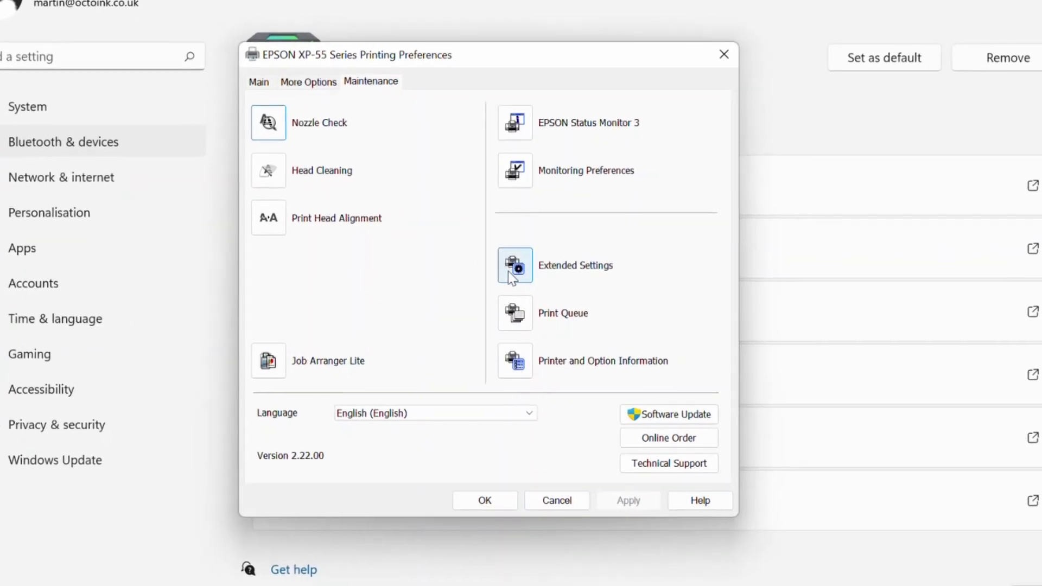
Step: Untick Enable EPSON Status Monitor 3 in Extended Settings and confirm both dialogs with OK
click(513, 274)
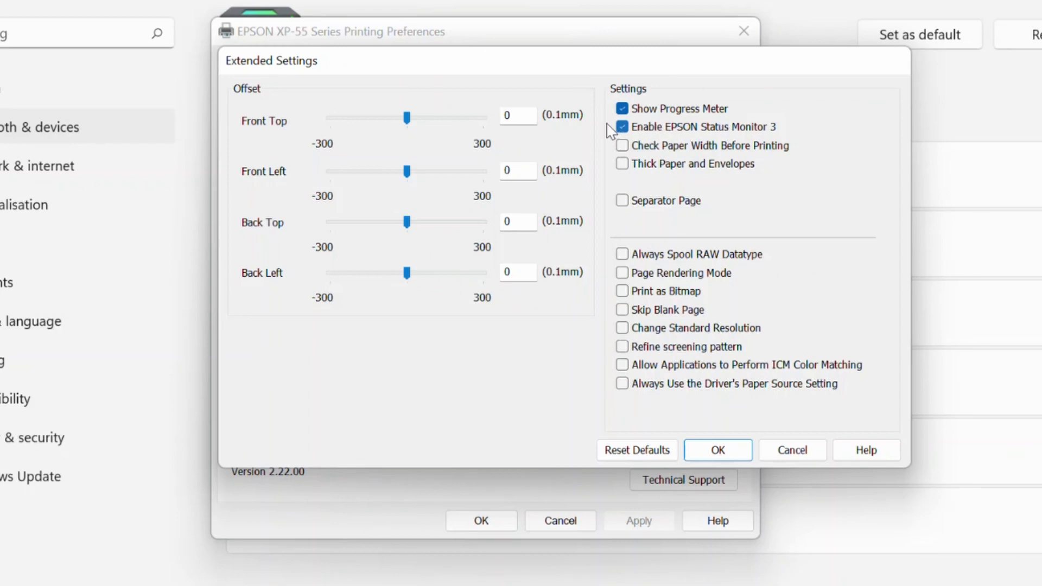
click(622, 127)
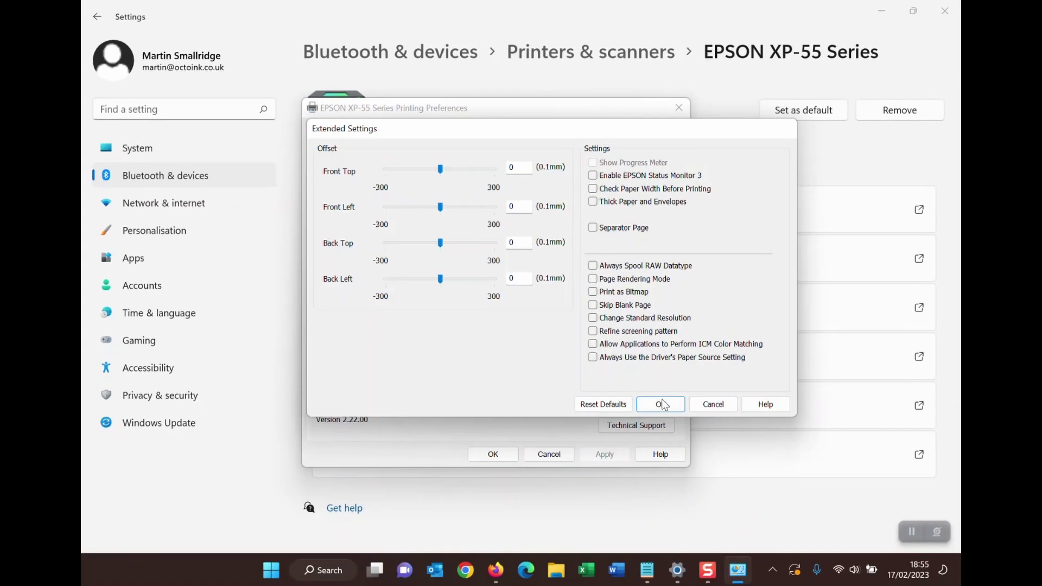
click(661, 404)
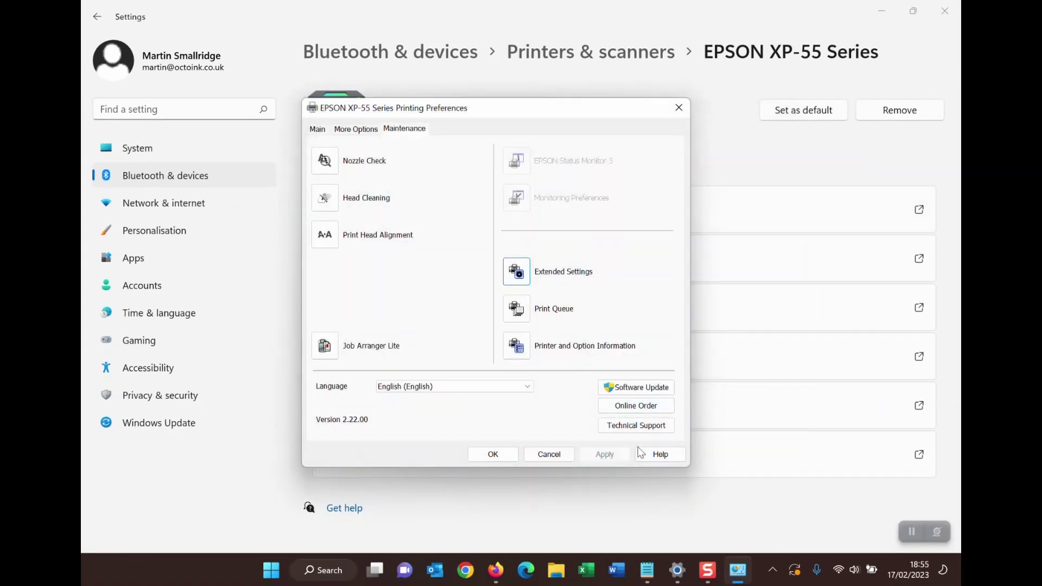
click(493, 456)
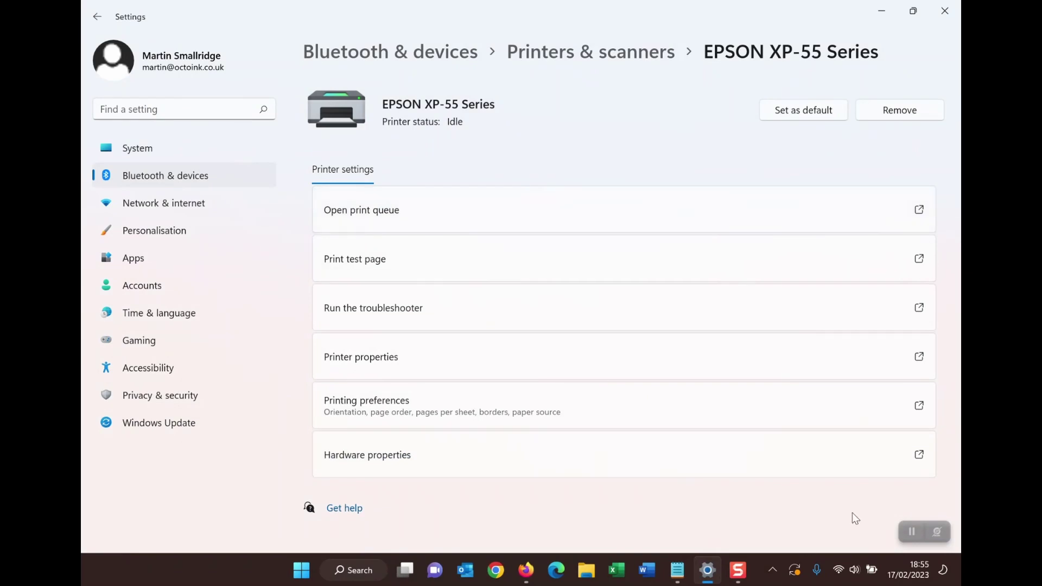
Step: Minimise Settings and relaunch Printer Potty WICReset v.5.70 from the desktop
click(772, 569)
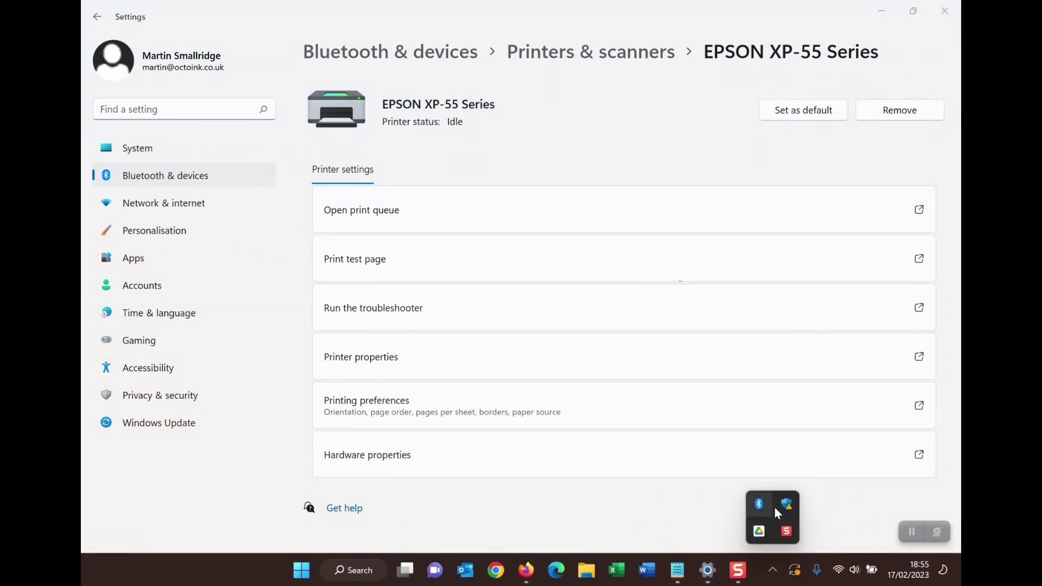
click(622, 509)
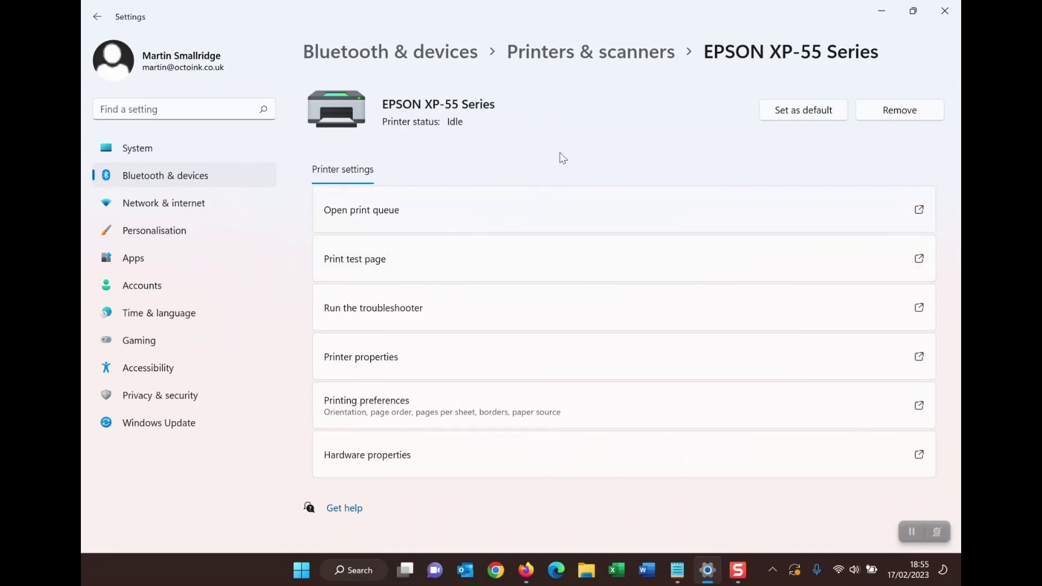
click(882, 11)
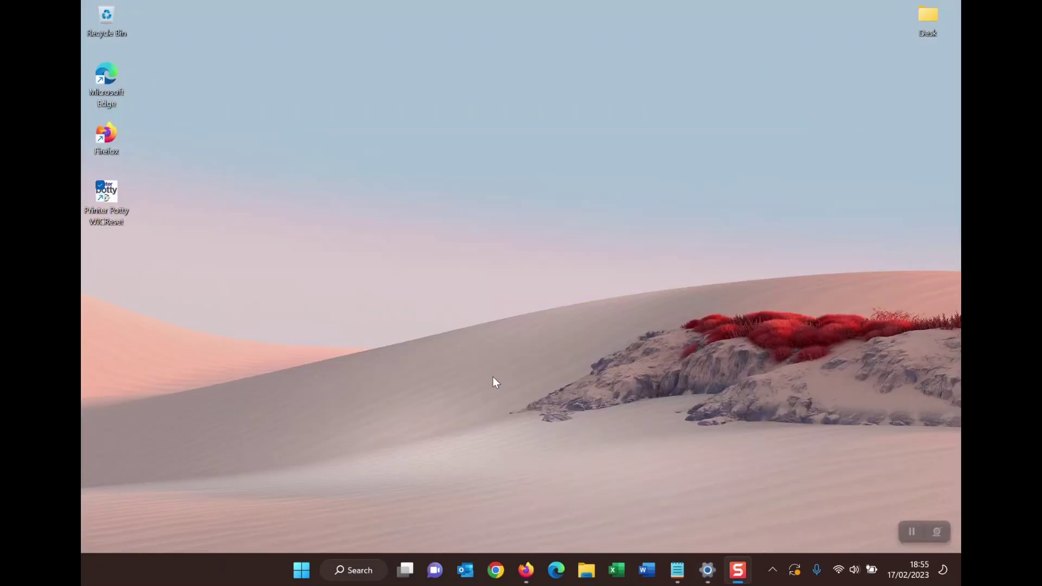
double_click(114, 197)
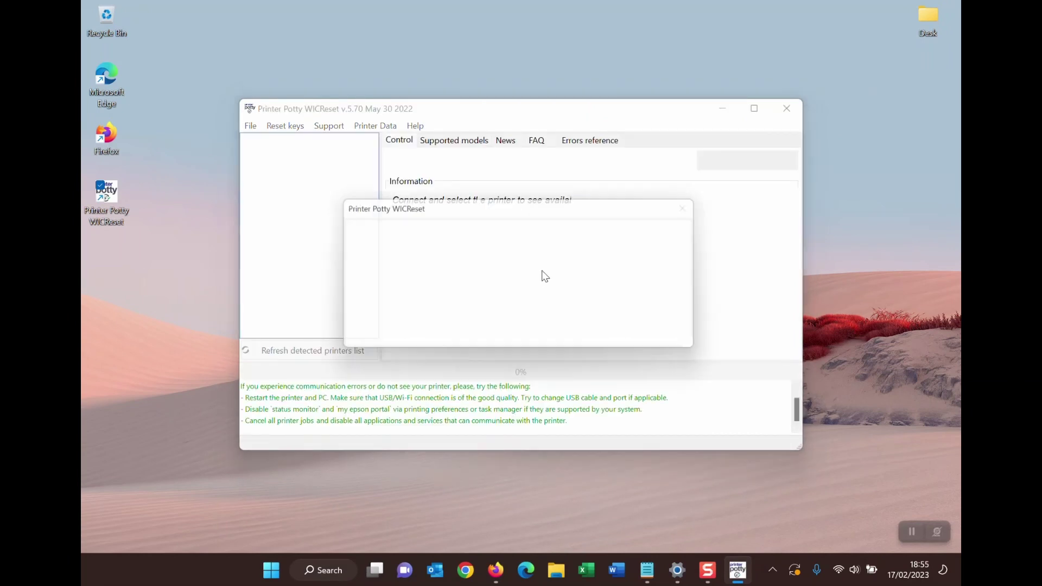
Step: Read the Epson XP-55 waste counters (100% and 2.51%), then start resetting them
click(416, 326)
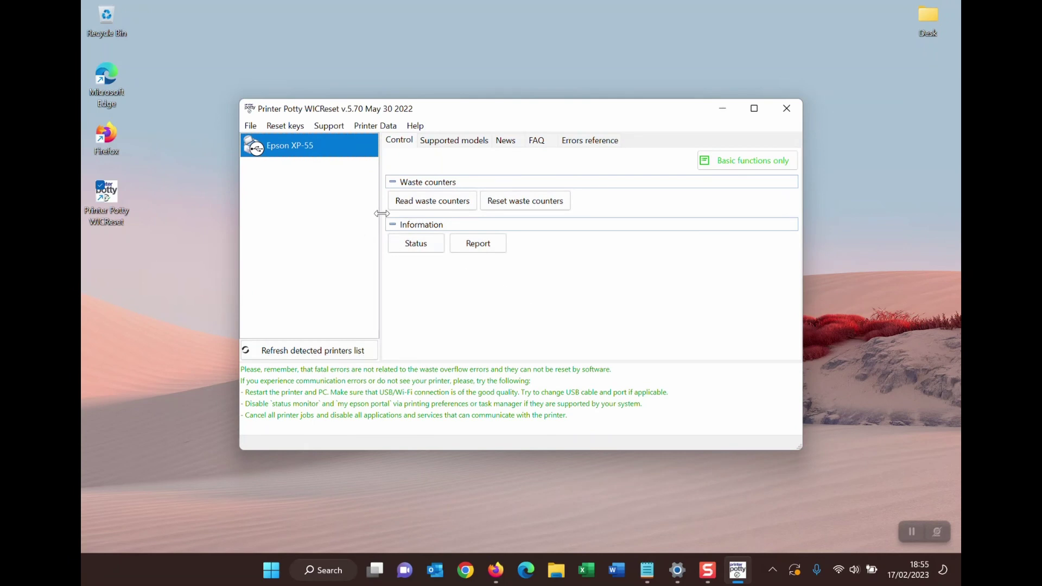
click(442, 209)
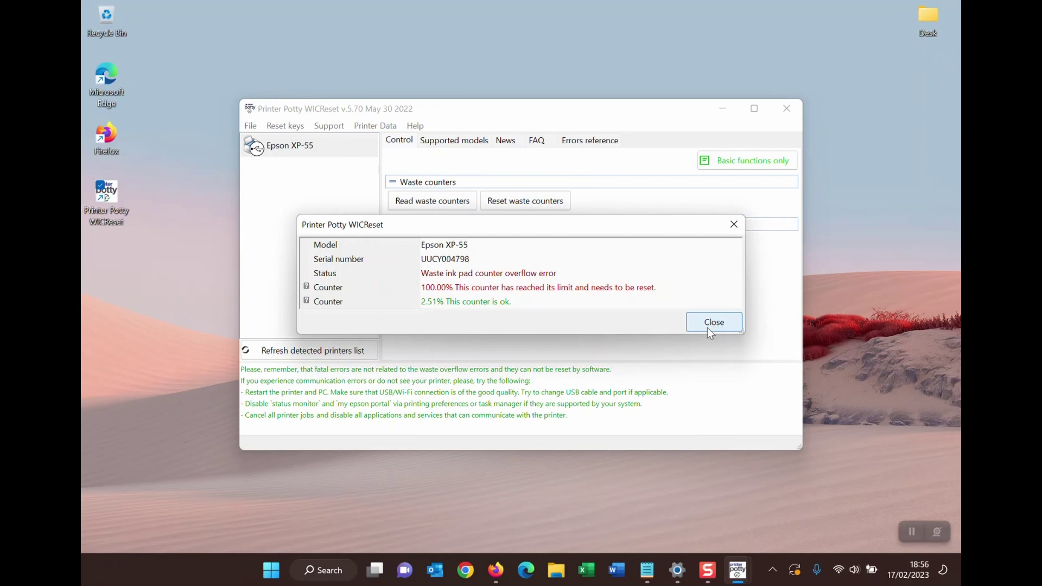
click(708, 328)
click(548, 210)
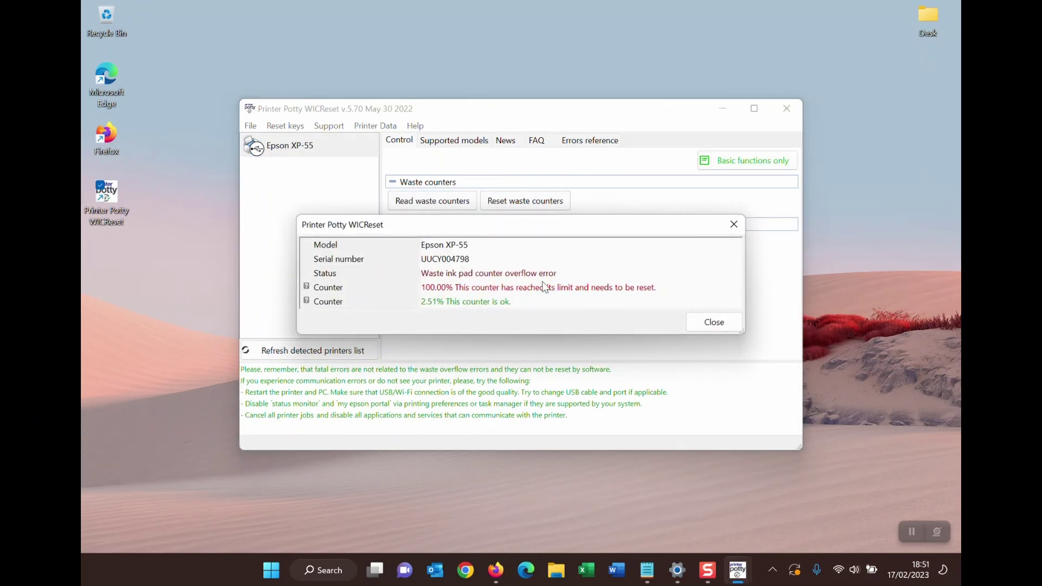
Step: Close the waste counter report, returning WICReset to its Epson XP-55 main screen
click(716, 325)
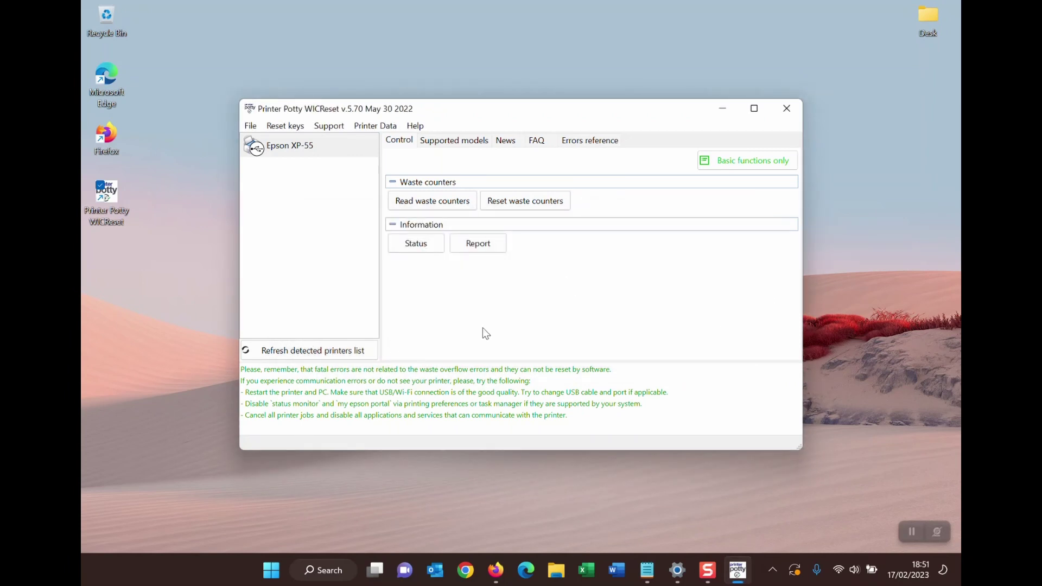